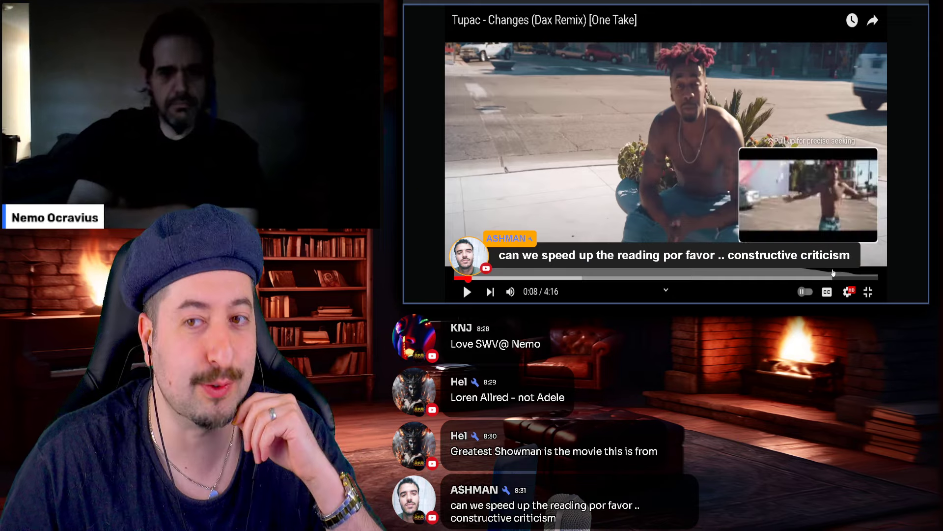
Return the Tupac remix video to full screen and resume playback from about 0:12.
left_click(867, 292)
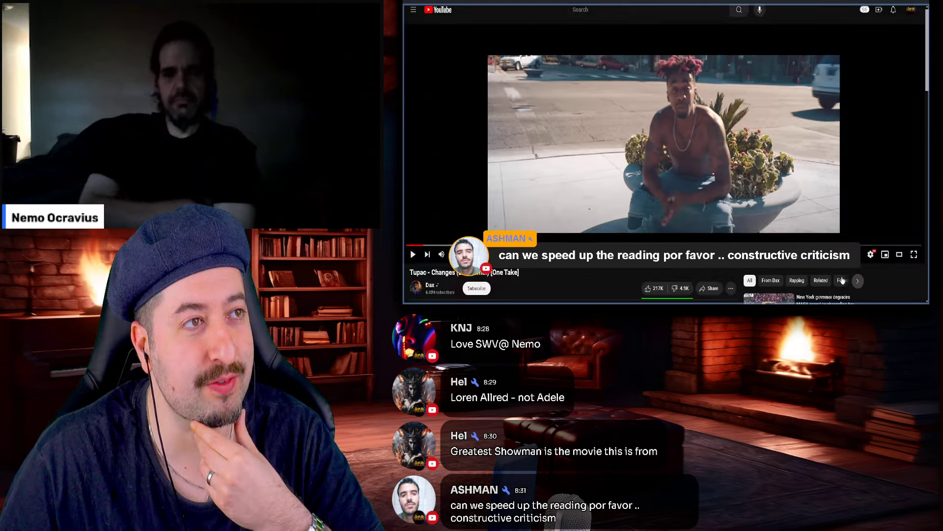
double_click(748, 154)
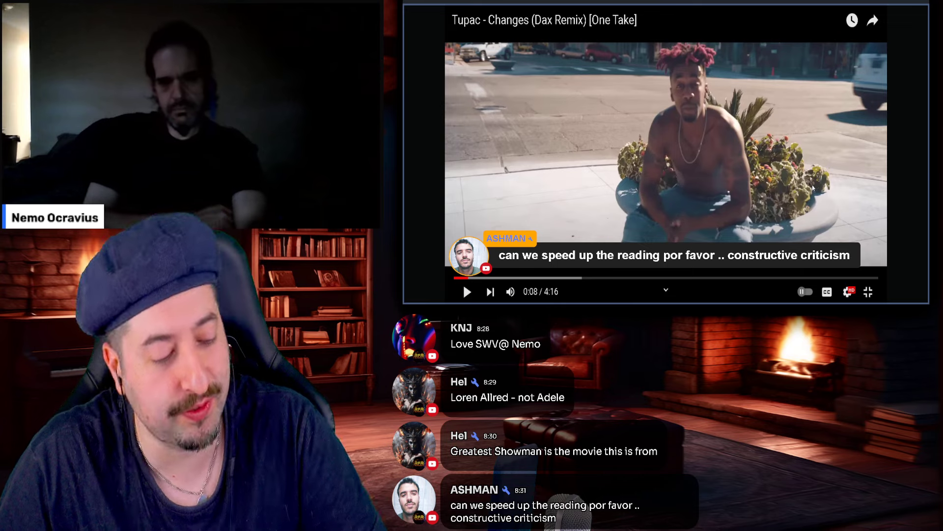
left_click(681, 140)
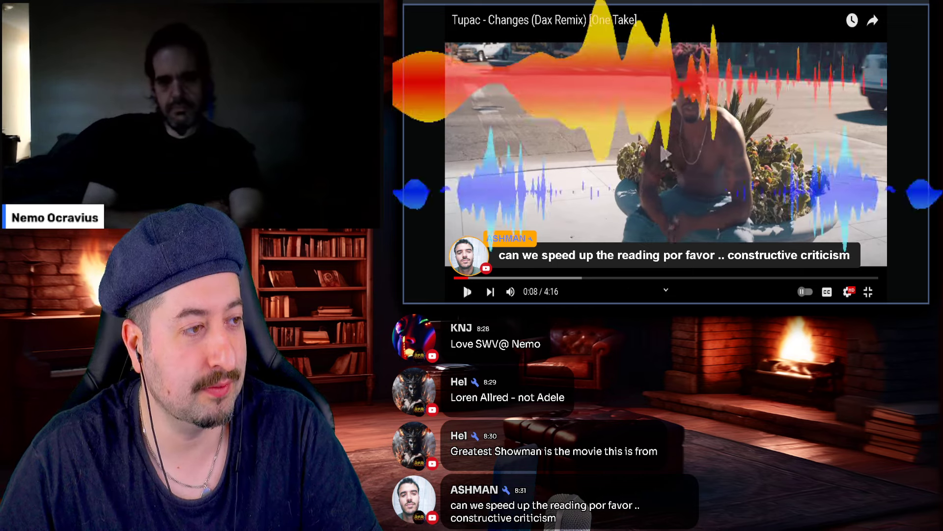
left_click_drag(454, 272, 463, 279)
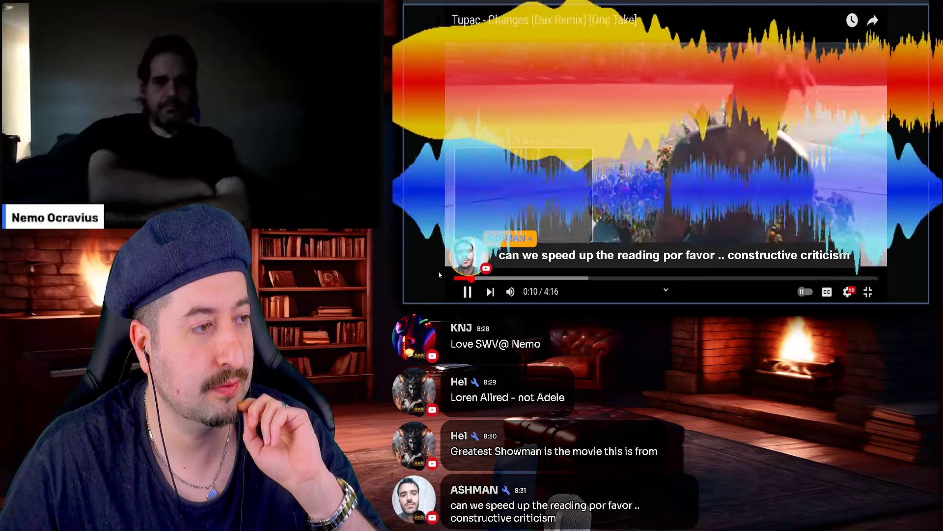
Glance at the gear settings menu while the video plays on to 1:25.
left_click(848, 292)
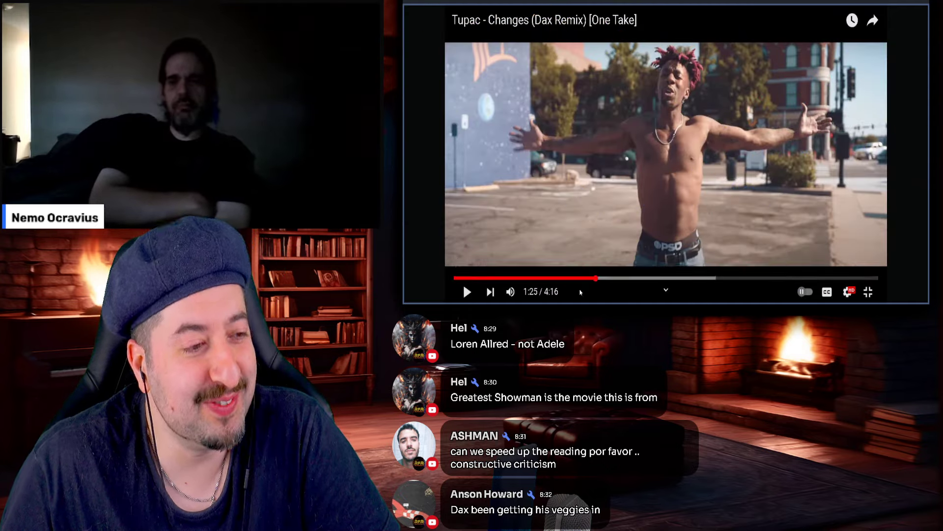
Scrub back to 1:17, turn off subtitles, and resume playback past 1:30.
left_click_drag(594, 279, 591, 280)
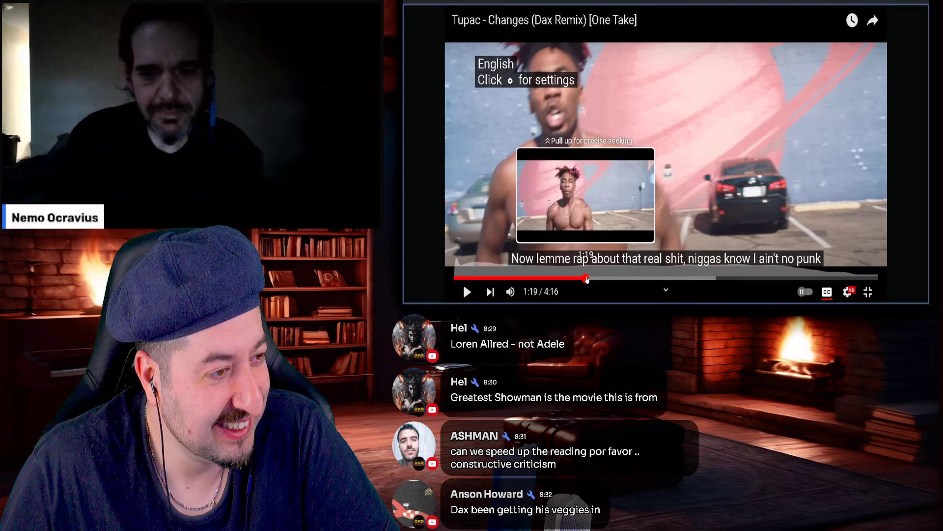
left_click_drag(590, 280, 584, 279)
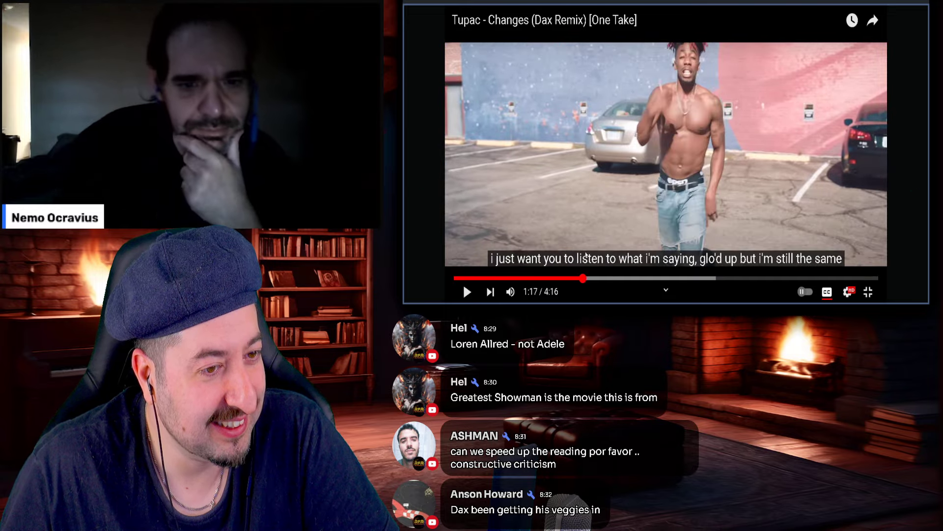
left_click(589, 192)
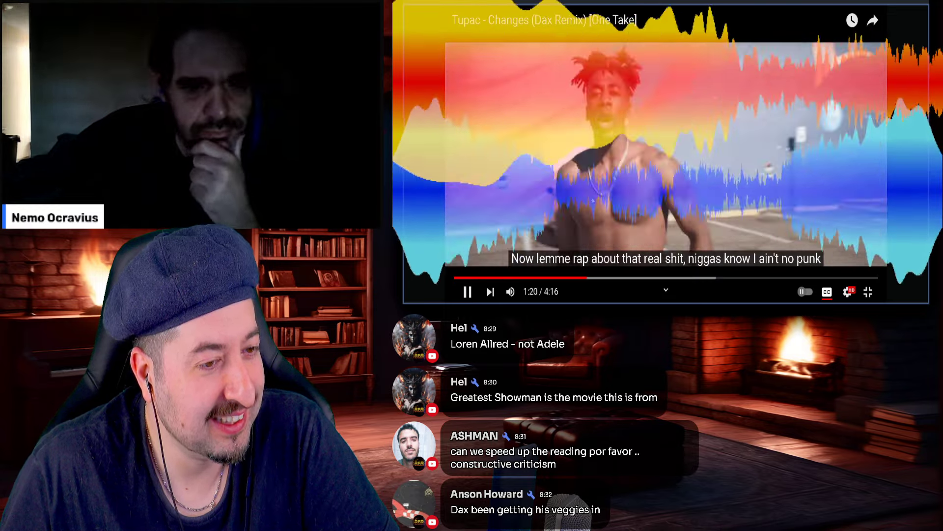
left_click(589, 192)
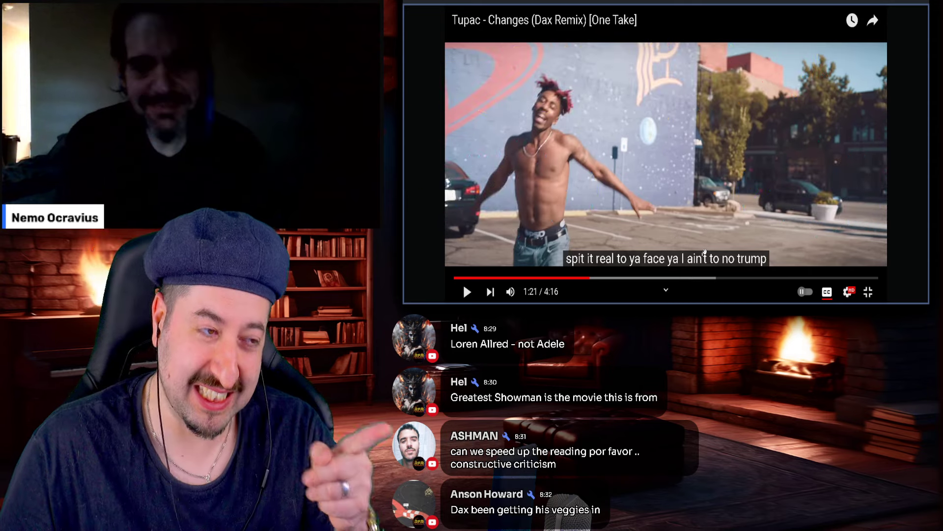
left_click(827, 292)
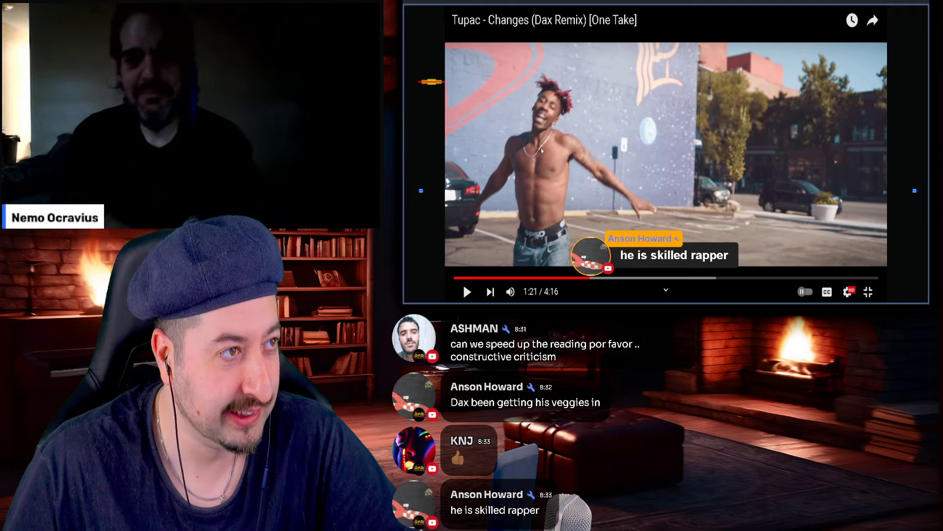
left_click(546, 153)
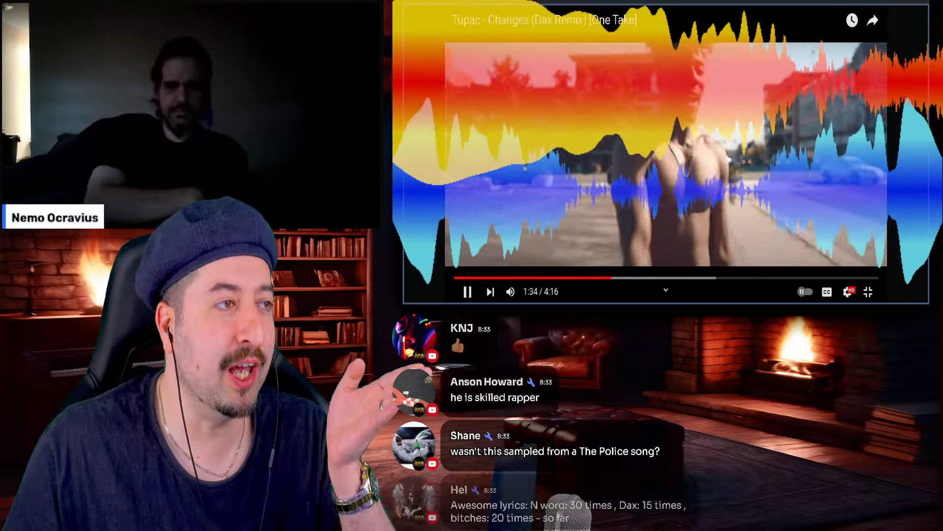
Pause the Dax remix video at 1:35 of 4:16.
left_click(527, 169)
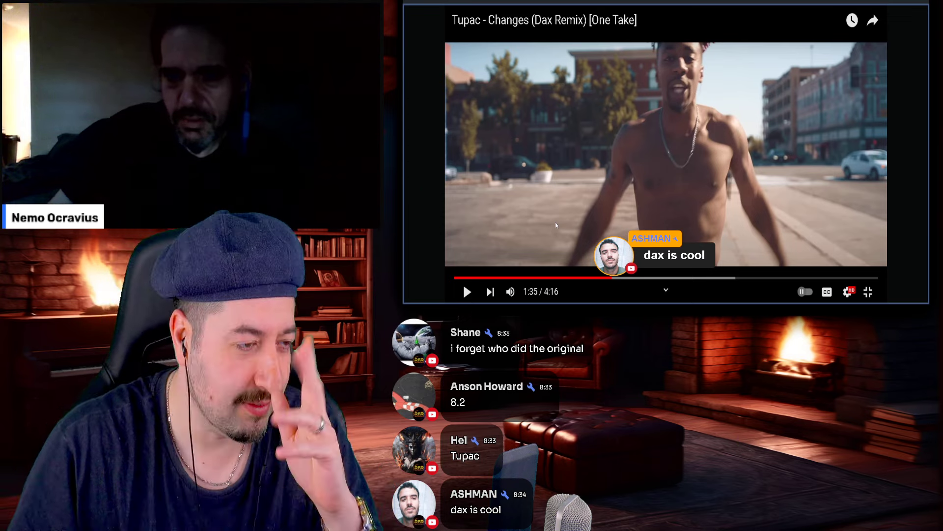
Resume the Dax remix from 1:35 and let it run toward the end.
left_click(555, 223)
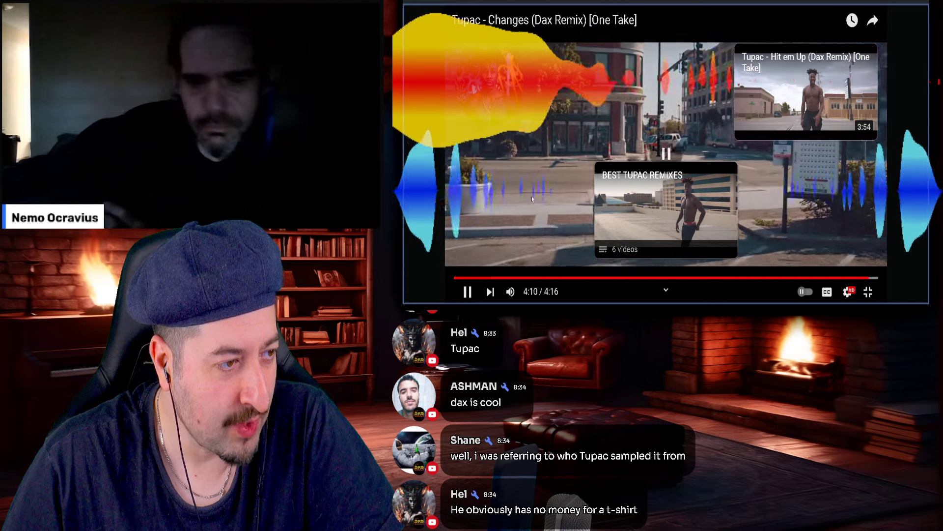
Pause playback at 4:10 of 4:16, just before the video ends.
left_click(532, 196)
scroll(531, 197, "down", 3)
scroll(531, 197, "down", 2)
scroll(532, 197, "up", 6)
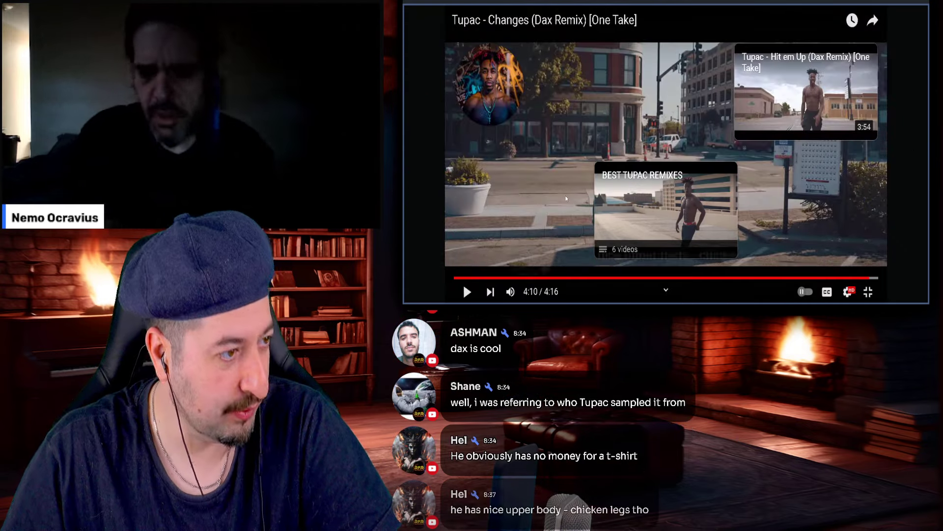
scroll(616, 266, "down", 3)
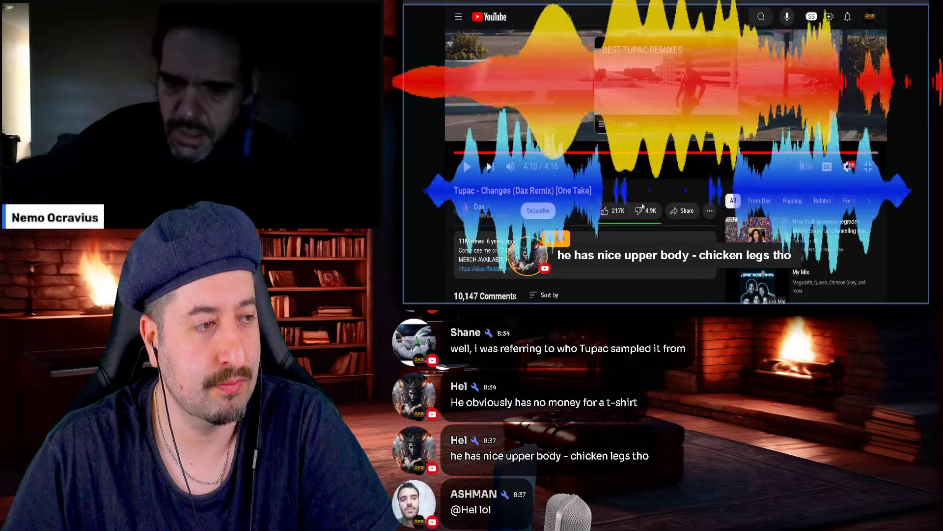
scroll(616, 265, "up", 3)
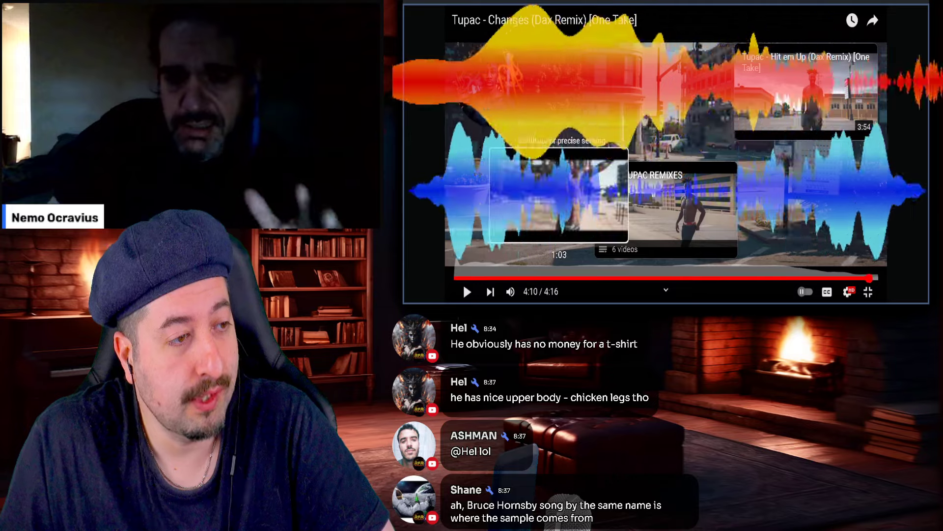
Jump back to around the one-minute mark, then scrub back to 0:55.
left_click(559, 279)
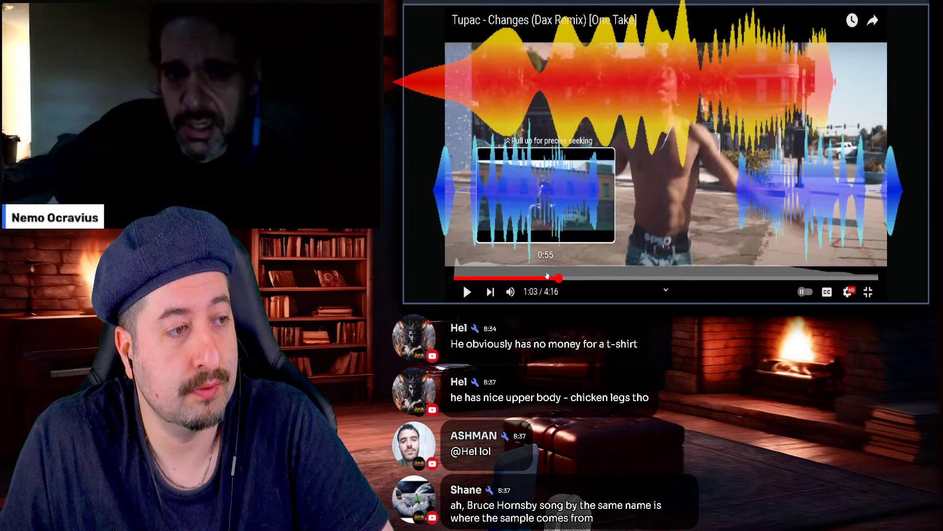
left_click_drag(559, 280, 547, 277)
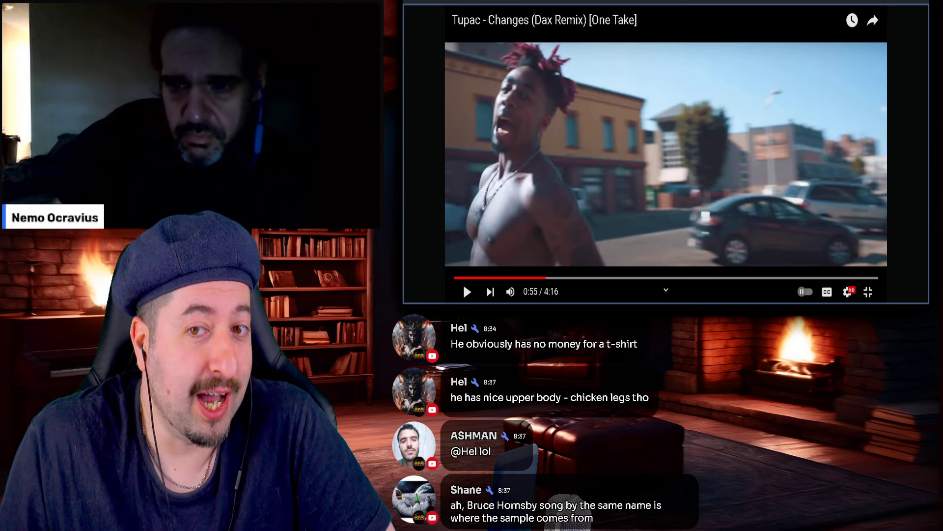